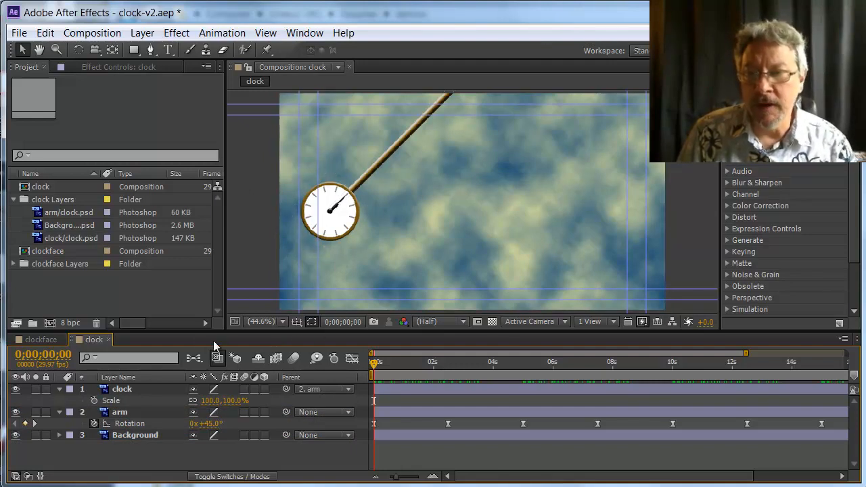
Preview the clockface composition, then replace the clock layer in the clock composition with it and preview the swap.
{"action": "left_click", "coordinate": [62, 345]}
{"action": "left_click_drag", "start_coordinate": [370, 364], "coordinate": [352, 371]}
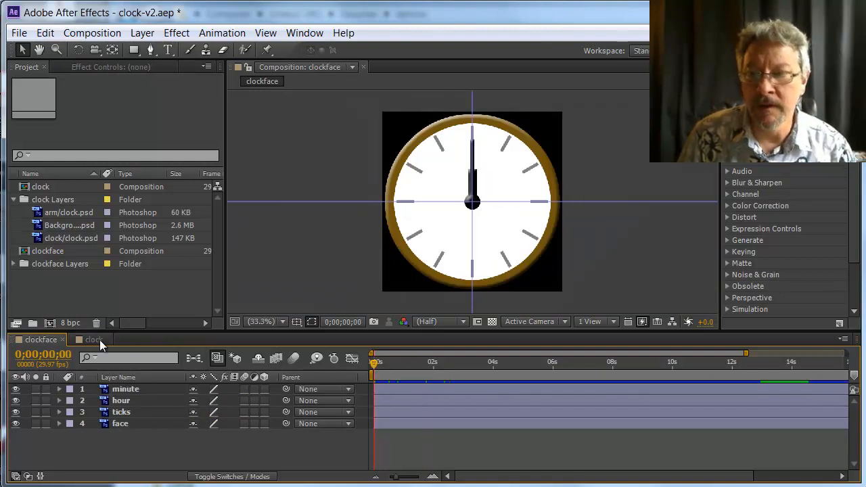
{"action": "left_click", "coordinate": [95, 340]}
{"action": "left_click", "coordinate": [121, 390]}
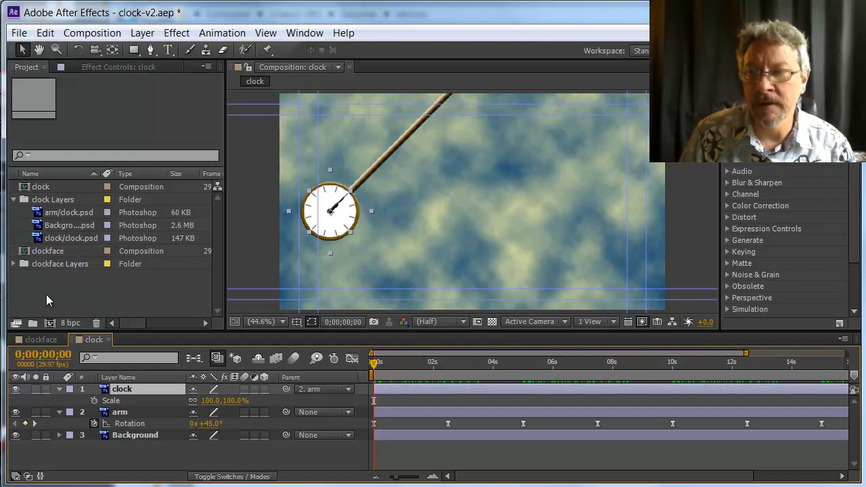
{"action": "left_click", "coordinate": [48, 251]}
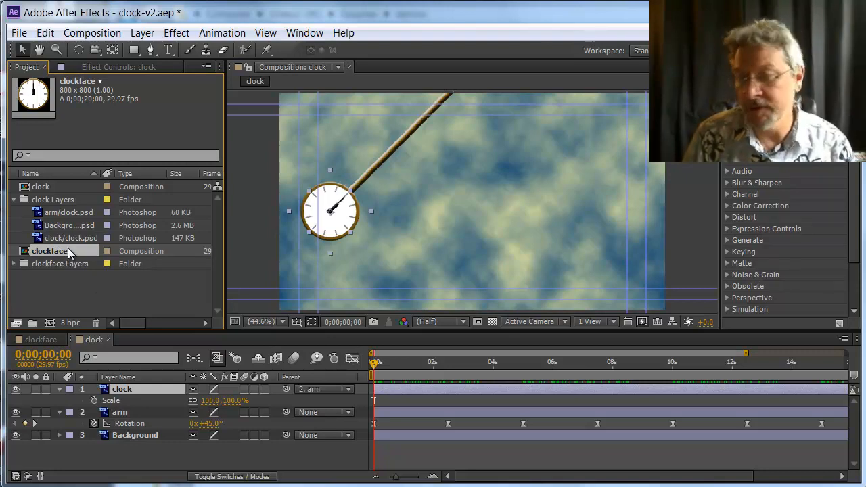
{"action": "left_click_drag", "start_coordinate": [67, 251], "coordinate": [146, 388]}
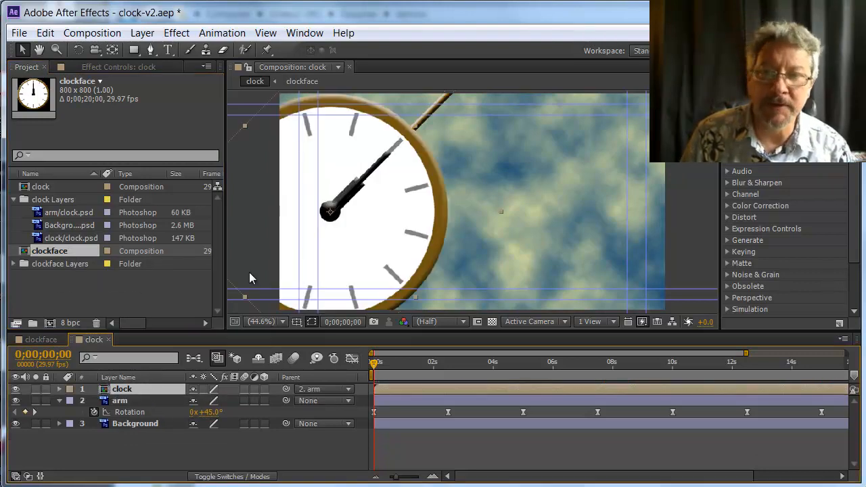
{"action": "left_click_drag", "start_coordinate": [383, 368], "coordinate": [362, 377]}
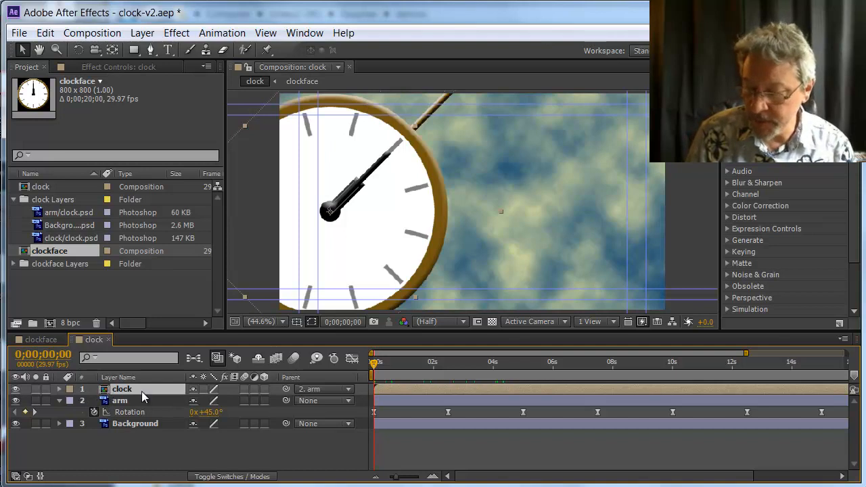
Set the clock layer's scale to 25% and preview the swinging pendulum.
{"action": "key", "text": "s"}
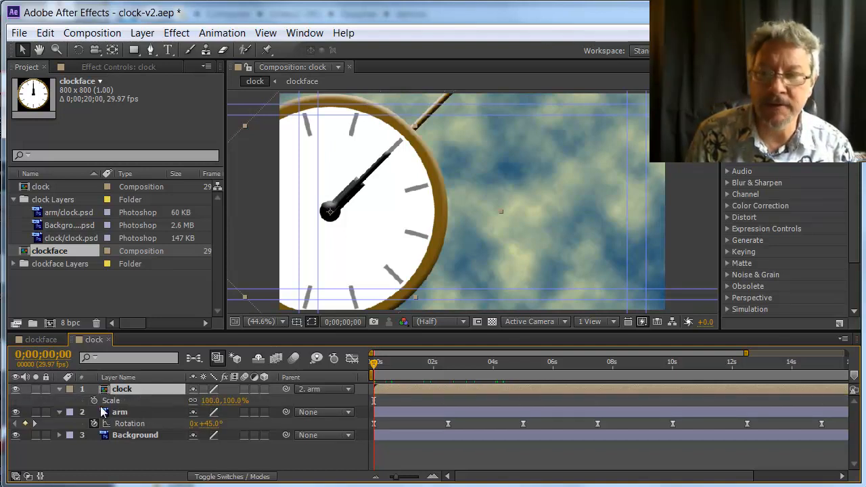
{"action": "left_click", "coordinate": [208, 401]}
{"action": "type", "text": "25"}
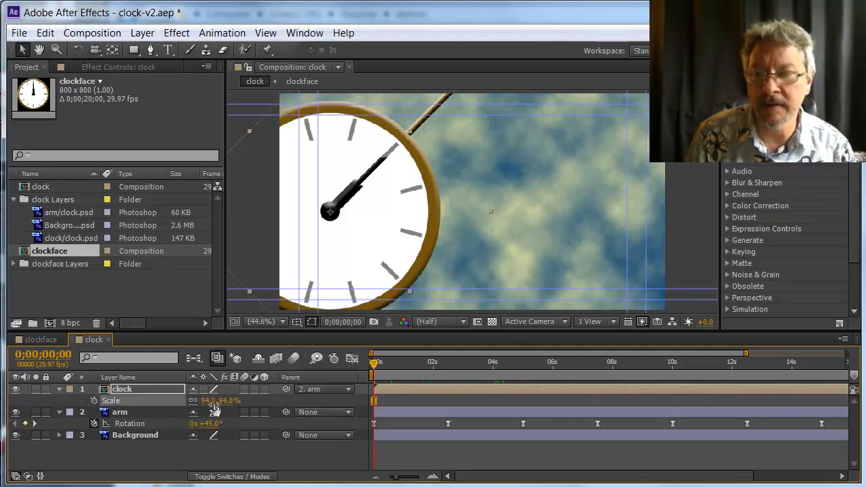
{"action": "key", "text": "Tab"}
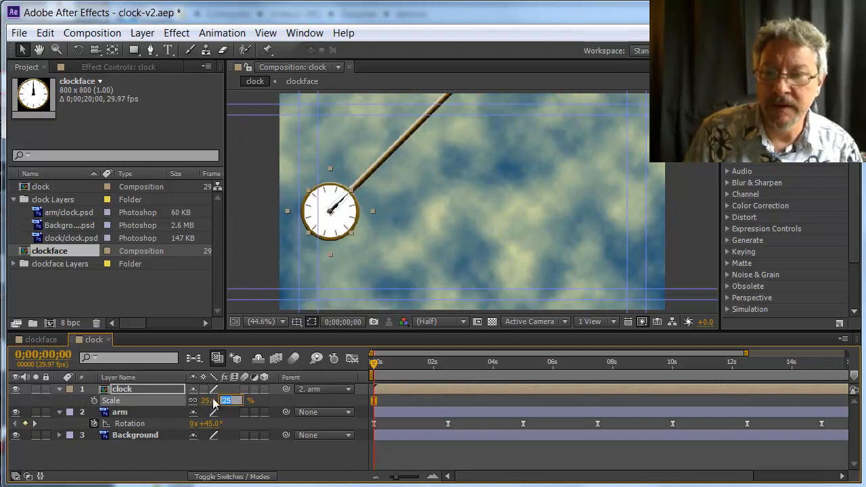
{"action": "key", "text": "Tab"}
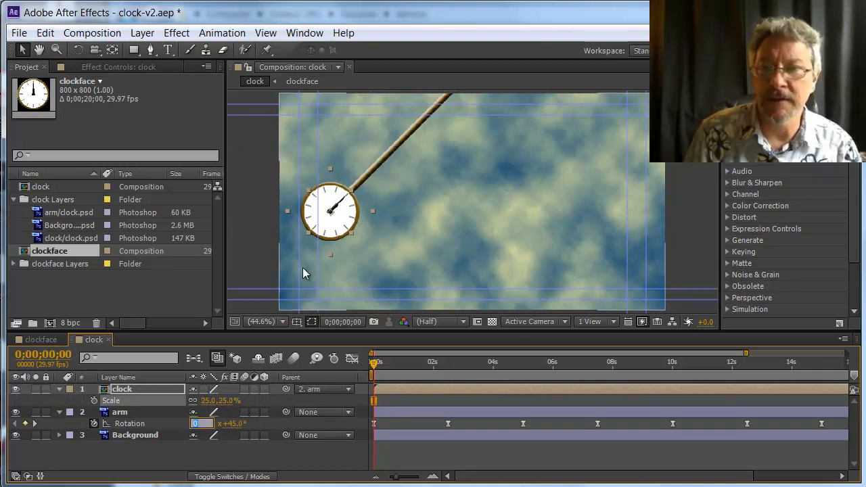
{"action": "left_click_drag", "start_coordinate": [377, 363], "coordinate": [329, 372]}
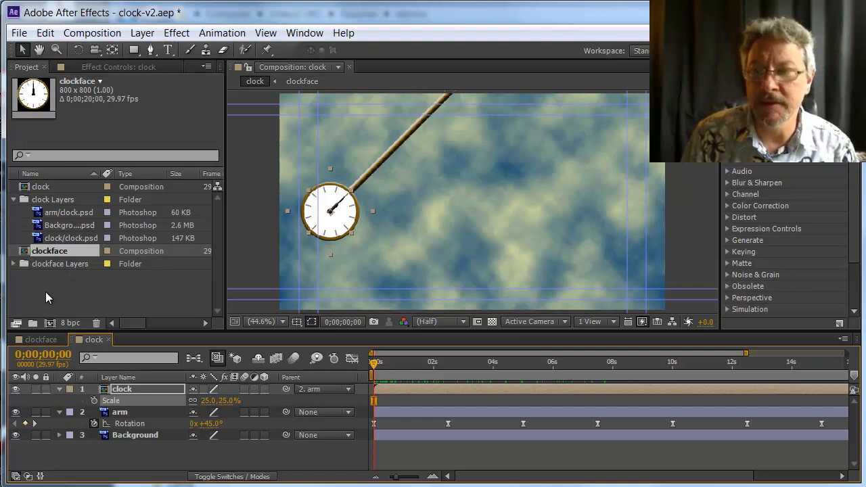
Add a second instance of the clockface composition near the frame's centre and set the current time to 0;00;04;29.
{"action": "left_click_drag", "start_coordinate": [31, 251], "coordinate": [485, 205]}
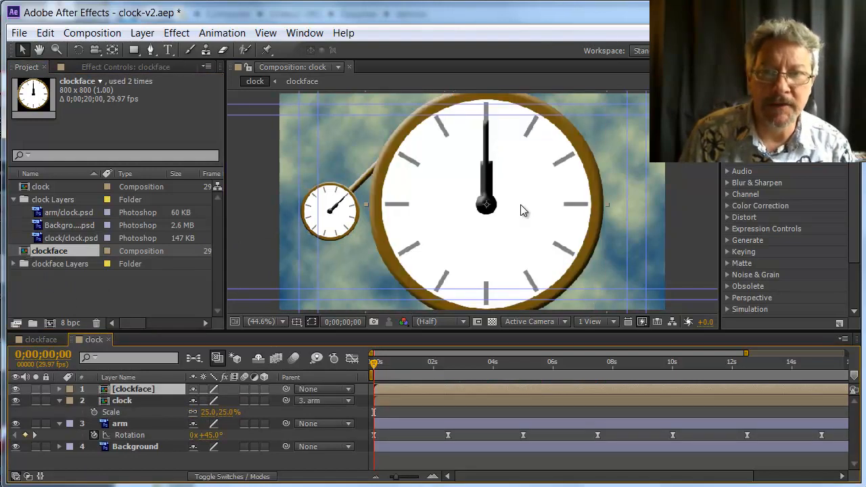
{"action": "left_click_drag", "start_coordinate": [376, 369], "coordinate": [343, 379]}
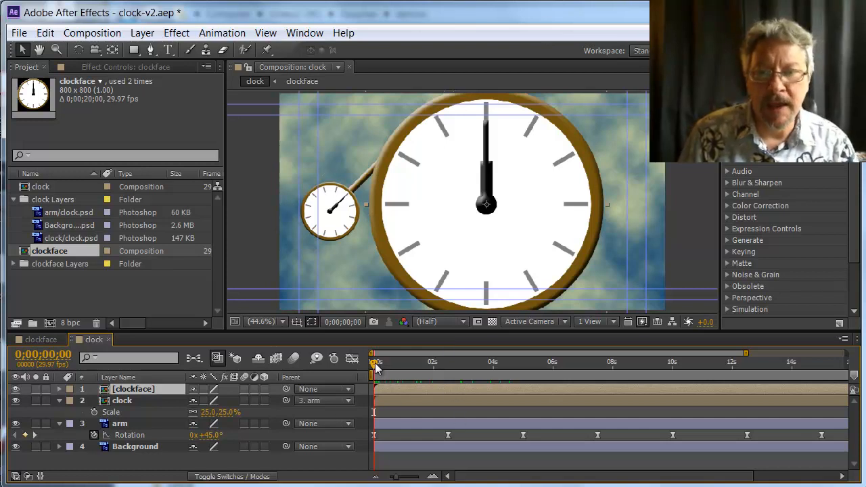
{"action": "left_click_drag", "start_coordinate": [375, 363], "coordinate": [523, 397]}
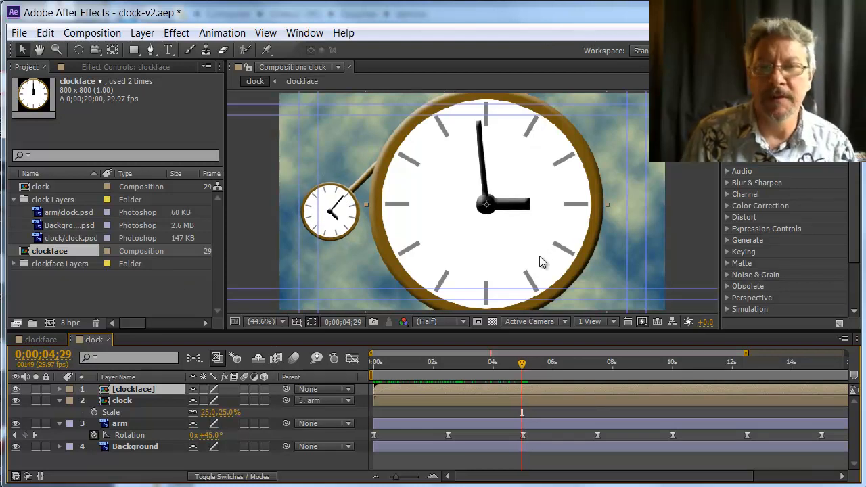
Scale the new clockface layer down to 44% and move it just outside the left edge of the frame.
{"action": "left_click_drag", "start_coordinate": [495, 256], "coordinate": [474, 251]}
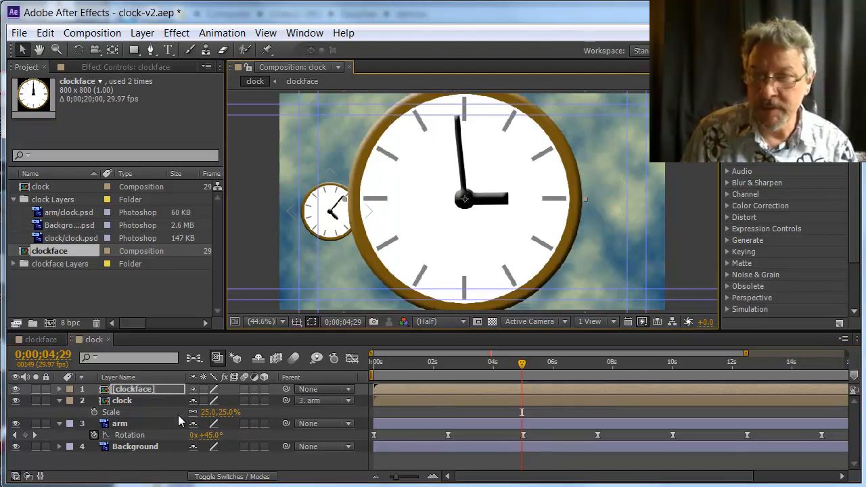
{"action": "key", "text": "s"}
{"action": "left_click_drag", "start_coordinate": [206, 401], "coordinate": [187, 412]}
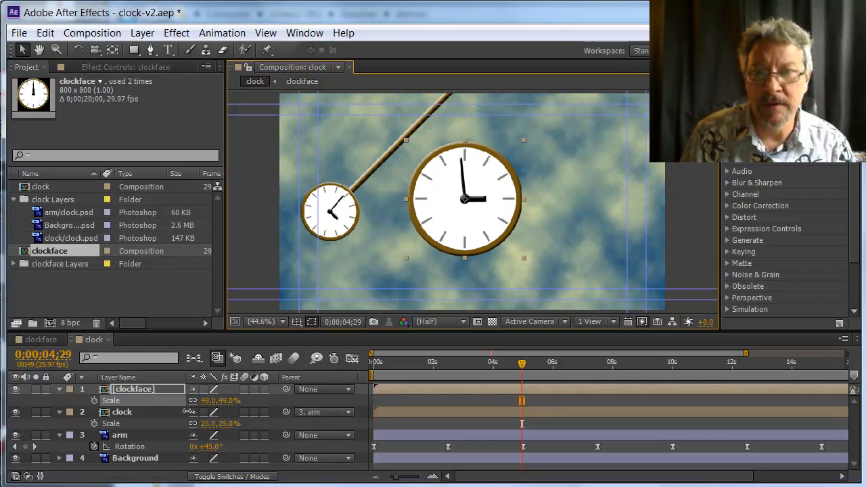
{"action": "left_click_drag", "start_coordinate": [490, 225], "coordinate": [260, 209]}
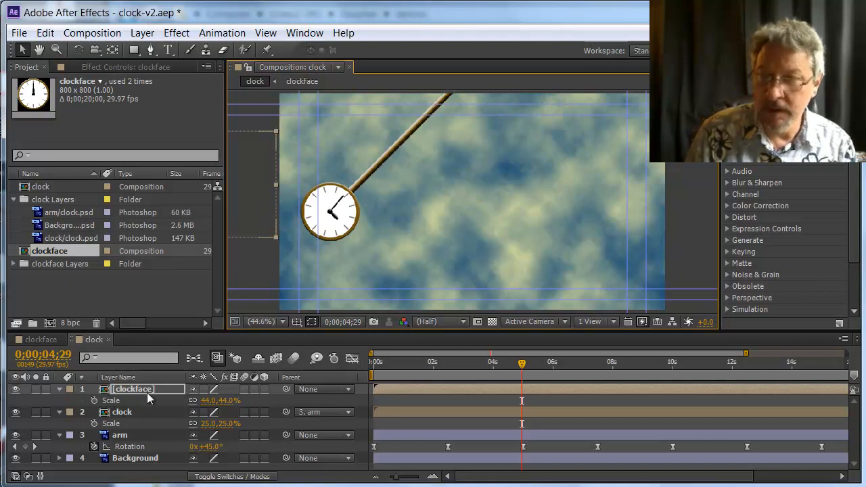
Add starting position and rotation keyframes to the clockface layer at 0;00;04;29.
{"action": "key", "text": "alt+shift+p"}
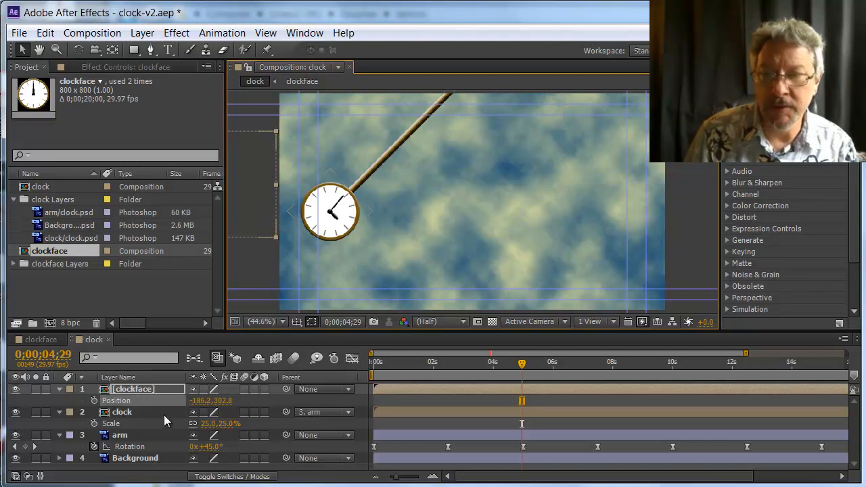
{"action": "left_click", "coordinate": [94, 401]}
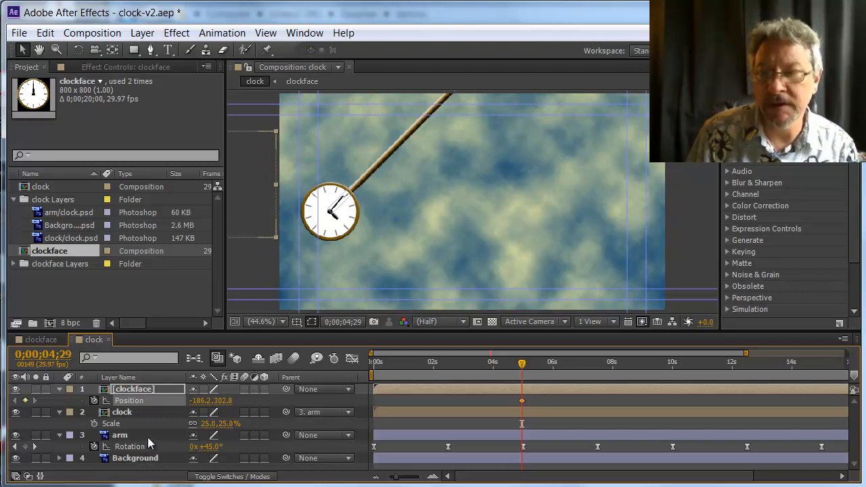
{"action": "key", "text": "shift+r"}
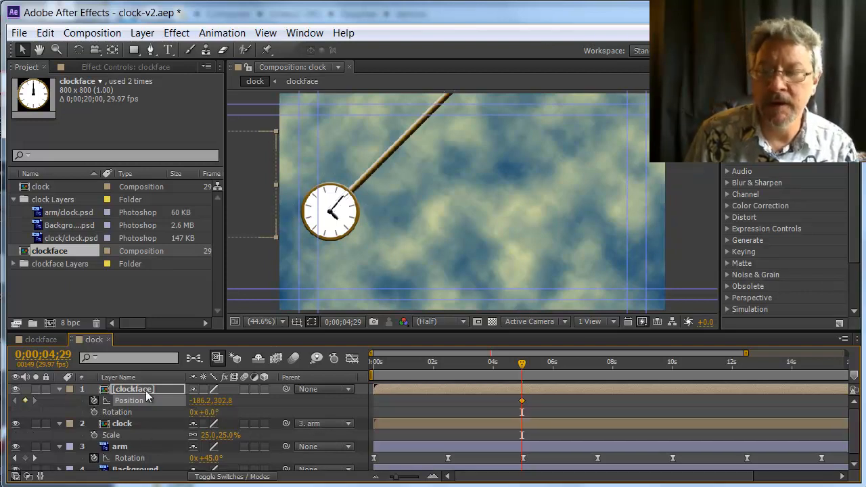
{"action": "left_click", "coordinate": [94, 412]}
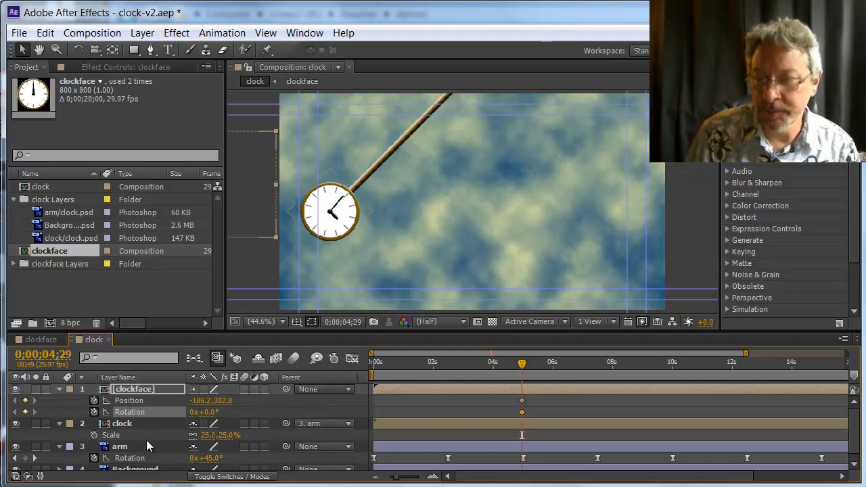
Add a scale keyframe to the clockface layer at 0;00;04;29 and show its position, scale and rotation together.
{"action": "key", "text": "s"}
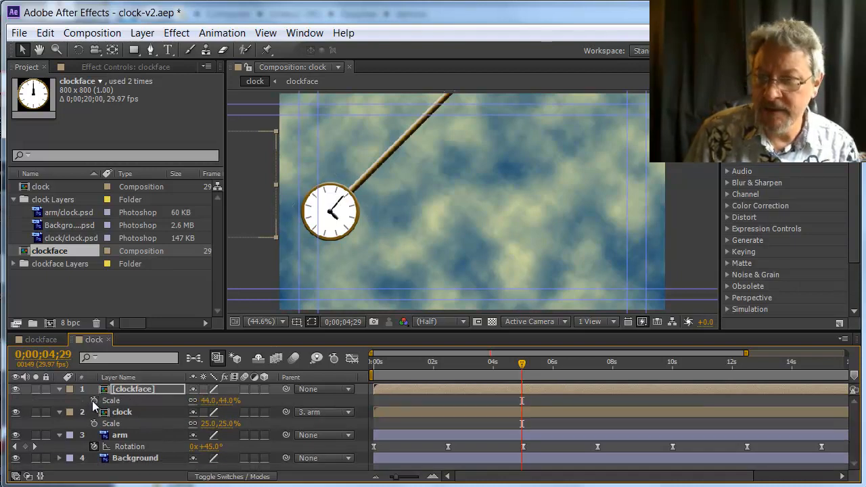
{"action": "left_click", "coordinate": [95, 401]}
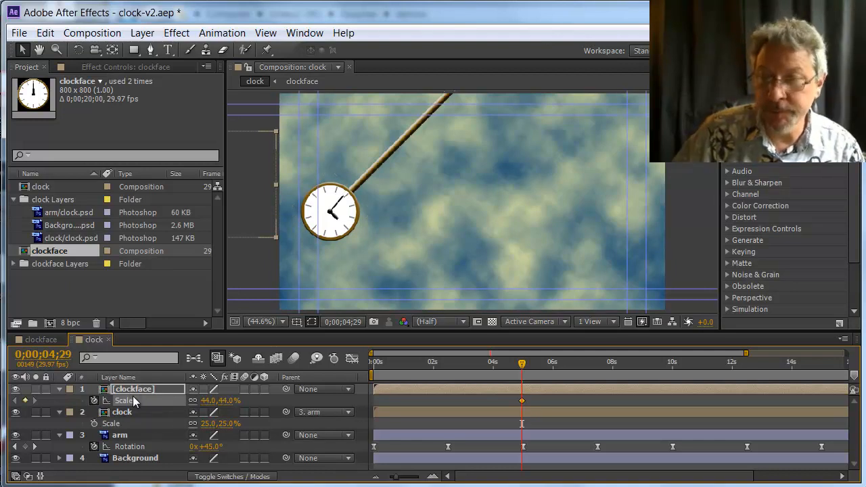
{"action": "key", "text": "shift+p"}
{"action": "key", "text": "shift+r"}
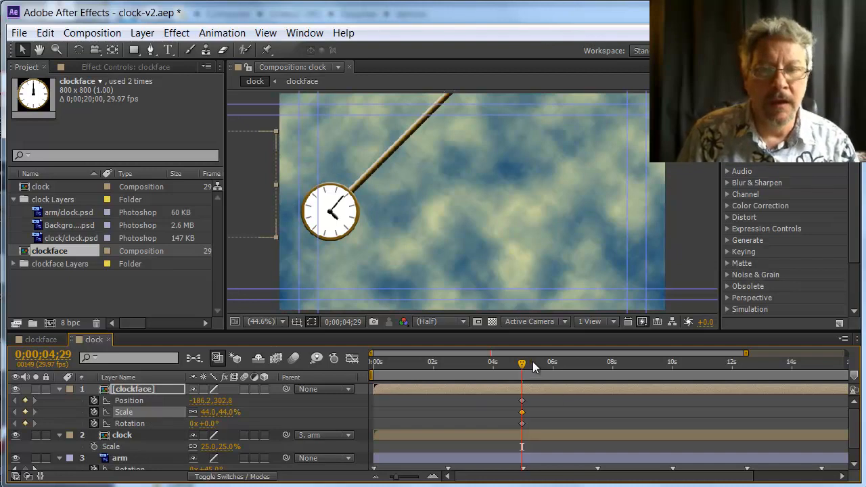
At 0;00;09;13, move the clockface layer into the frame at about 439.6, 266.0 and bend its motion path into an upward arc.
{"action": "left_click_drag", "start_coordinate": [523, 365], "coordinate": [655, 373]}
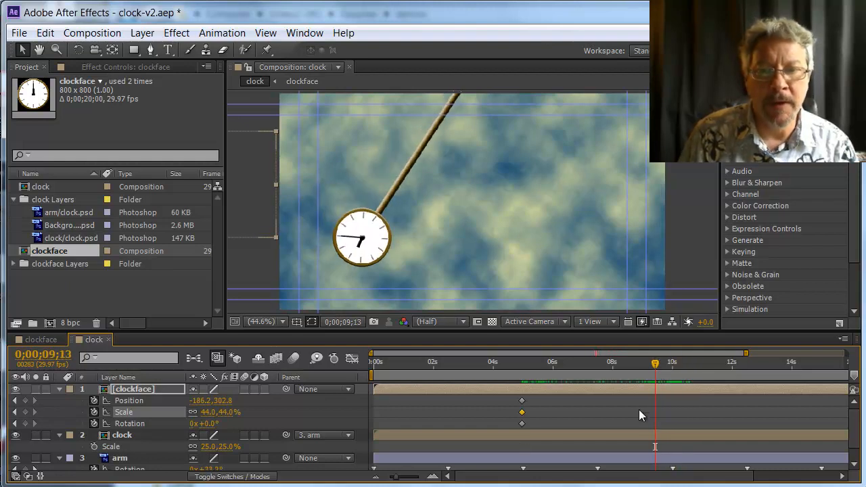
{"action": "left_click_drag", "start_coordinate": [255, 207], "coordinate": [446, 198]}
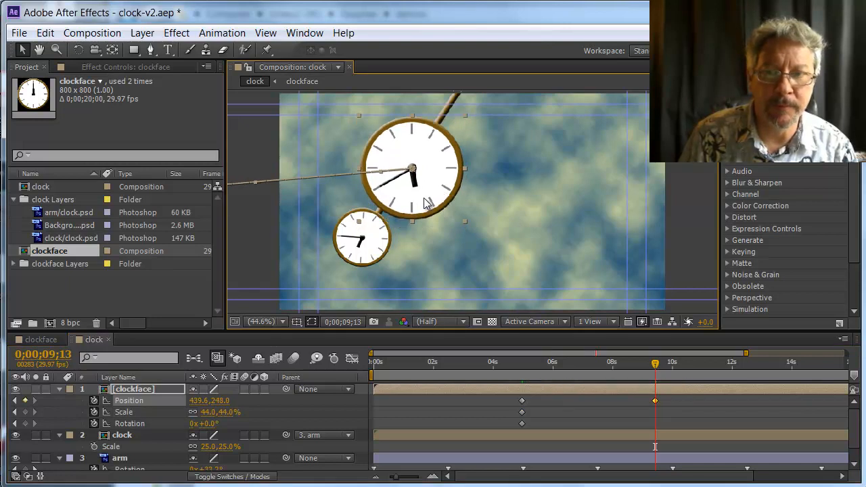
{"action": "key", "text": "Down"}
{"action": "key", "text": "Down"}
{"action": "key", "text": "Down"}
{"action": "key", "text": "Down"}
{"action": "key", "text": "Down"}
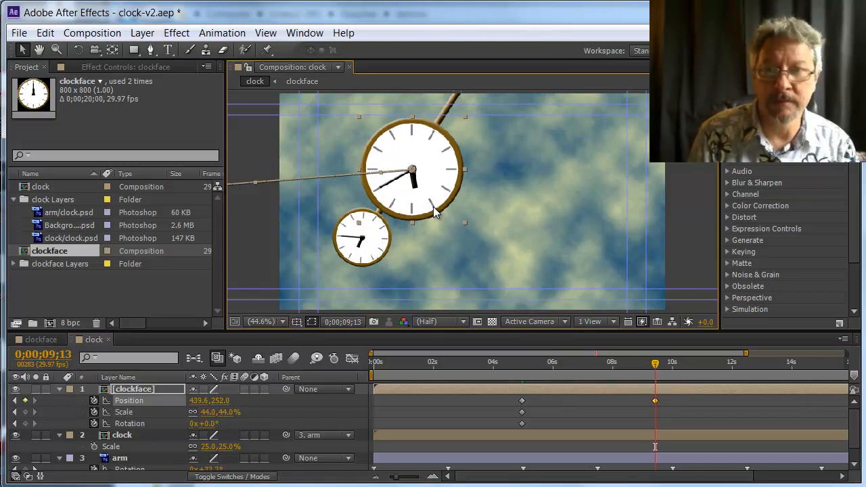
{"action": "key", "text": "Down"}
{"action": "key", "text": "Down"}
{"action": "key", "text": "Down"}
{"action": "key", "text": "Down"}
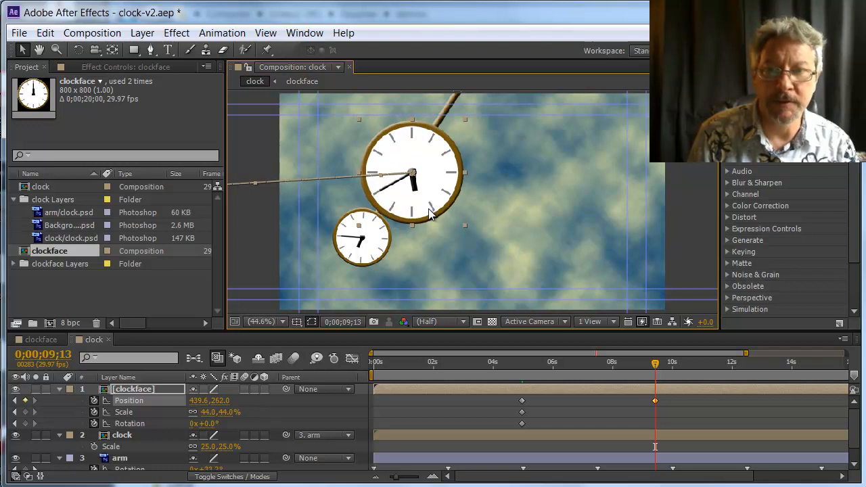
{"action": "key", "text": "Down"}
{"action": "key", "text": "Down"}
{"action": "key", "text": "Down"}
{"action": "key", "text": "Down"}
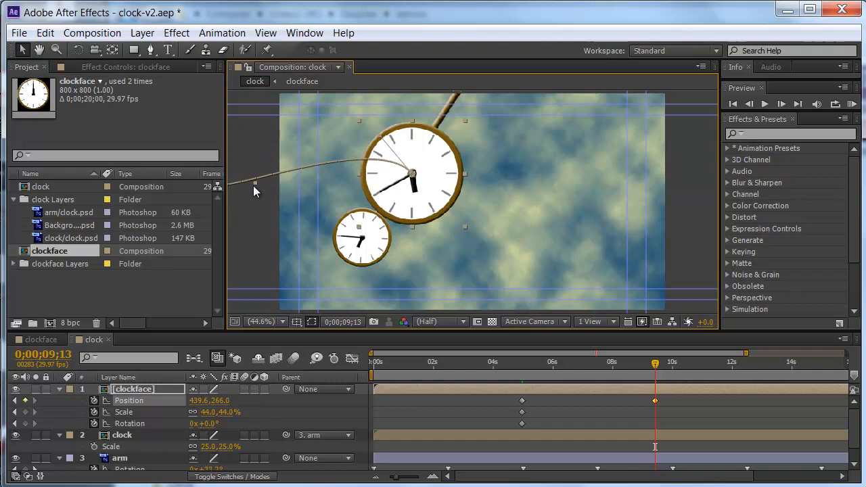
{"action": "left_click_drag", "start_coordinate": [259, 180], "coordinate": [263, 139]}
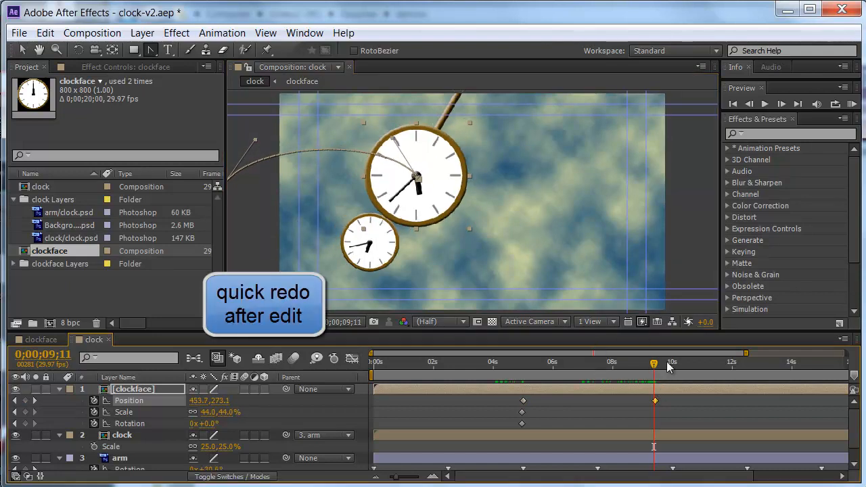
At 0;00;11;00, move the clockface layer to about 563.0, 310.8 to add another position keyframe and preview the motion.
{"action": "left_click_drag", "start_coordinate": [655, 368], "coordinate": [703, 379]}
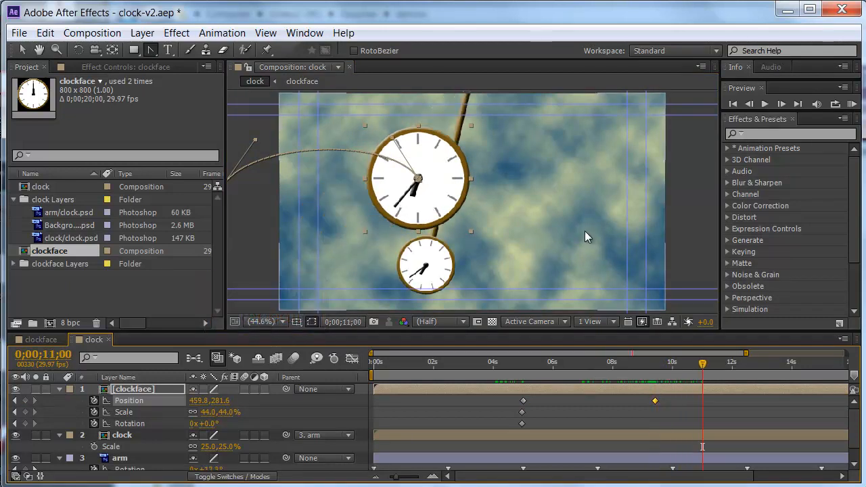
{"action": "left_click_drag", "start_coordinate": [442, 191], "coordinate": [490, 194]}
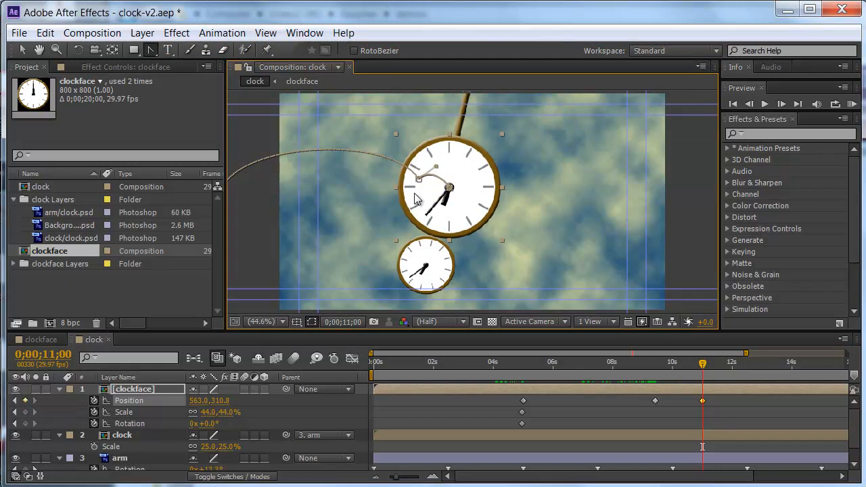
{"action": "left_click_drag", "start_coordinate": [703, 369], "coordinate": [700, 425]}
{"action": "left_click", "coordinate": [703, 369]}
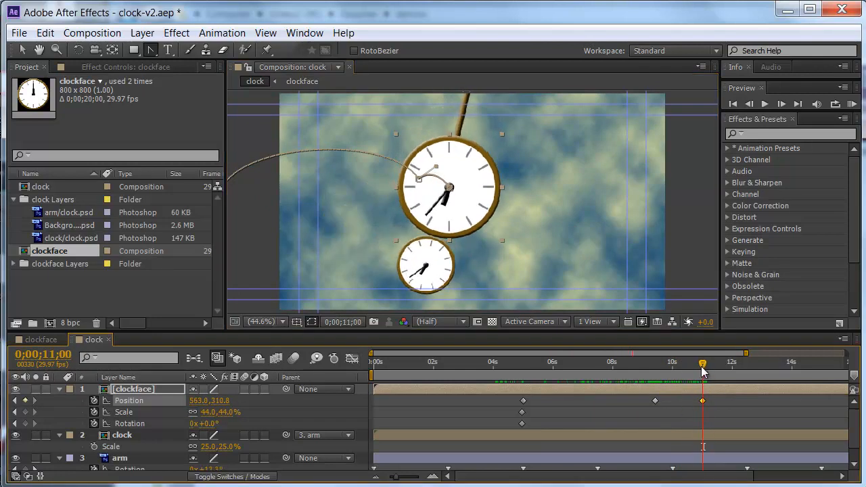
At 0;00;17;15, matching the arm's rotation keyframe, move the clockface layer to about 1216.0, 147.1 to add a position keyframe.
{"action": "left_click_drag", "start_coordinate": [703, 355], "coordinate": [828, 369]}
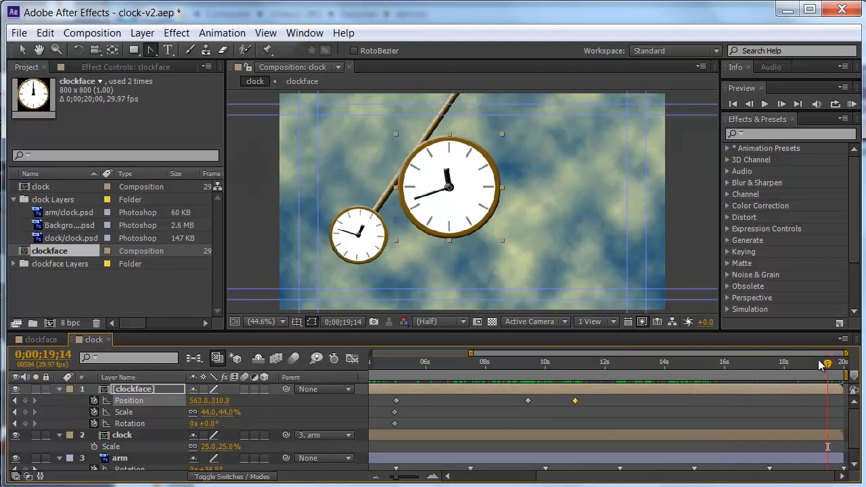
{"action": "left_click_drag", "start_coordinate": [471, 354], "coordinate": [399, 352]}
{"action": "left_click_drag", "start_coordinate": [831, 369], "coordinate": [784, 389]}
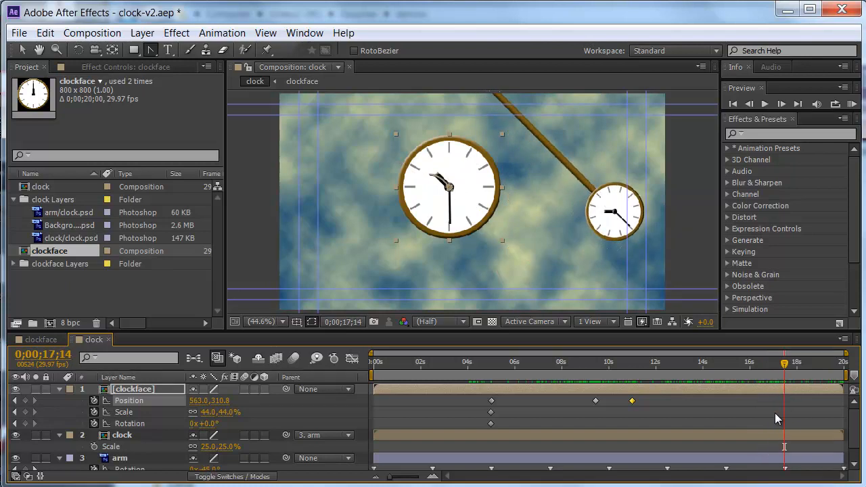
{"action": "scroll", "coordinate": [860, 453], "scroll_direction": "down", "scroll_amount": 1}
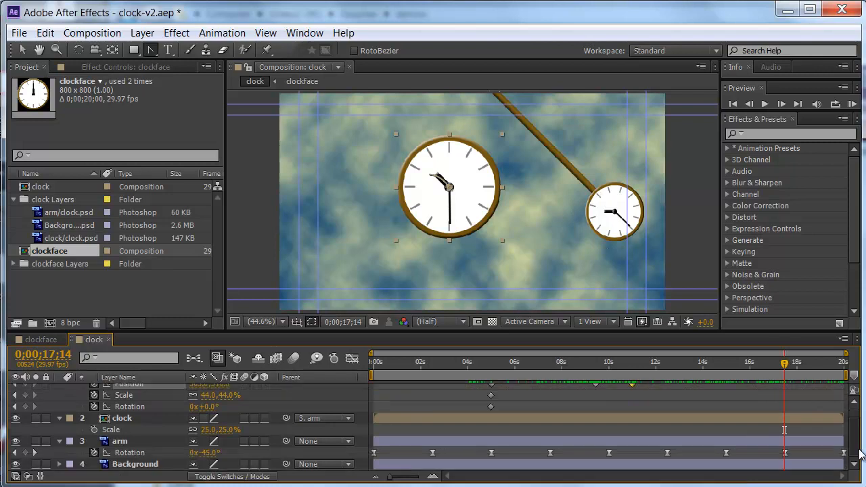
{"action": "left_click", "coordinate": [35, 452]}
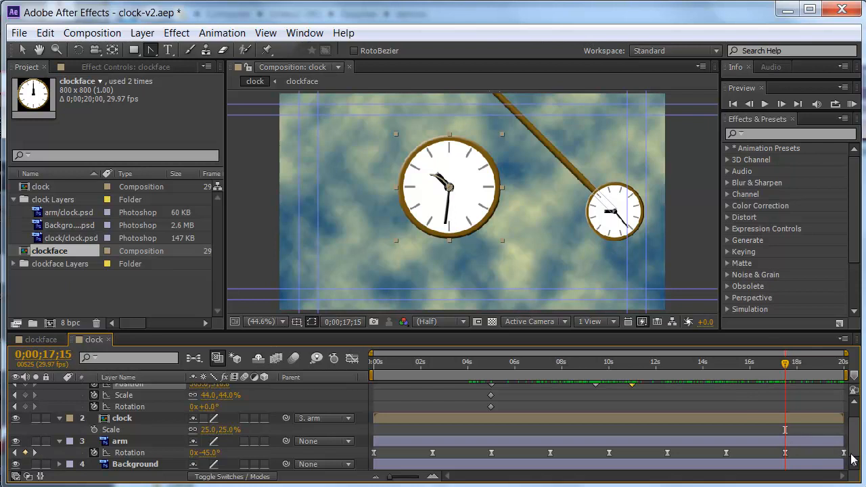
{"action": "scroll", "coordinate": [854, 449], "scroll_direction": "up", "scroll_amount": 1}
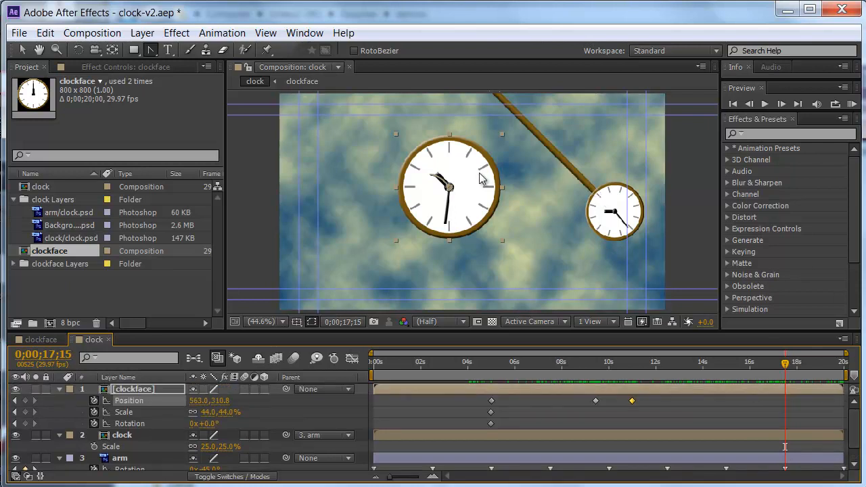
{"action": "left_click_drag", "start_coordinate": [465, 194], "coordinate": [642, 163]}
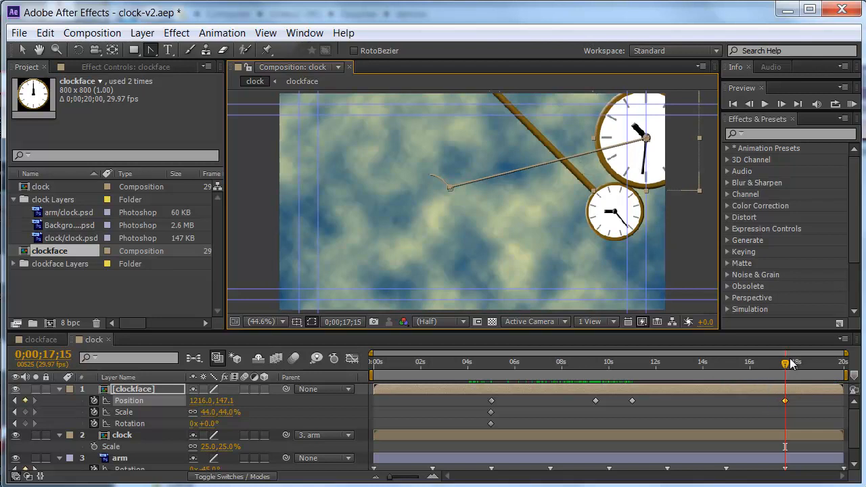
At 0;00;19;29, move the clockface layer out of the frame to about 1447.0, 140.3 to add a final position keyframe.
{"action": "left_click_drag", "start_coordinate": [787, 369], "coordinate": [847, 370]}
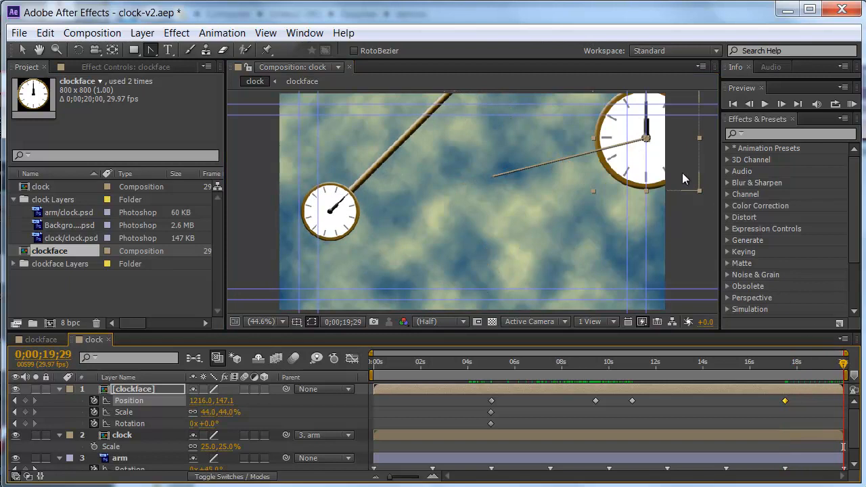
{"action": "left_click_drag", "start_coordinate": [695, 138], "coordinate": [692, 143]}
{"action": "left_click_drag", "start_coordinate": [648, 165], "coordinate": [720, 157]}
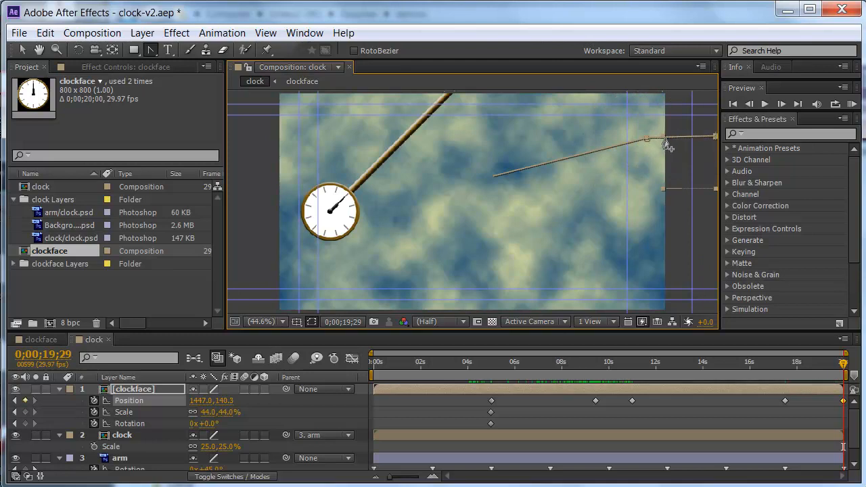
Bend the clockface motion path into arcs at its 0;00;17;15 and 0;00;11;00 position keyframes and preview the animation from the start.
{"action": "left_click", "coordinate": [152, 51]}
{"action": "left_click_drag", "start_coordinate": [648, 141], "coordinate": [670, 100]}
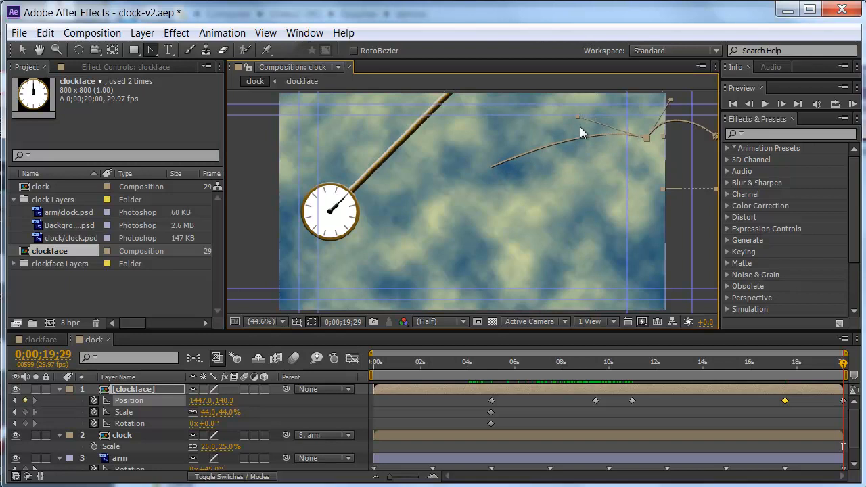
{"action": "left_click_drag", "start_coordinate": [843, 369], "coordinate": [691, 401]}
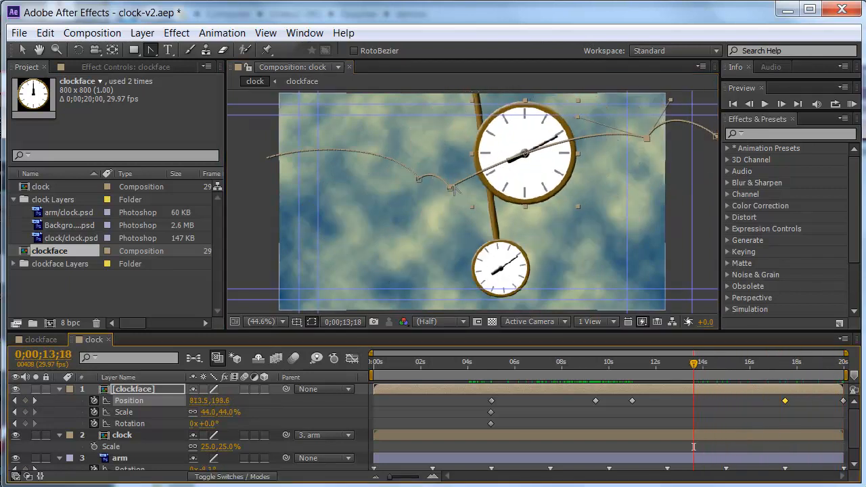
{"action": "left_click_drag", "start_coordinate": [450, 193], "coordinate": [475, 147]}
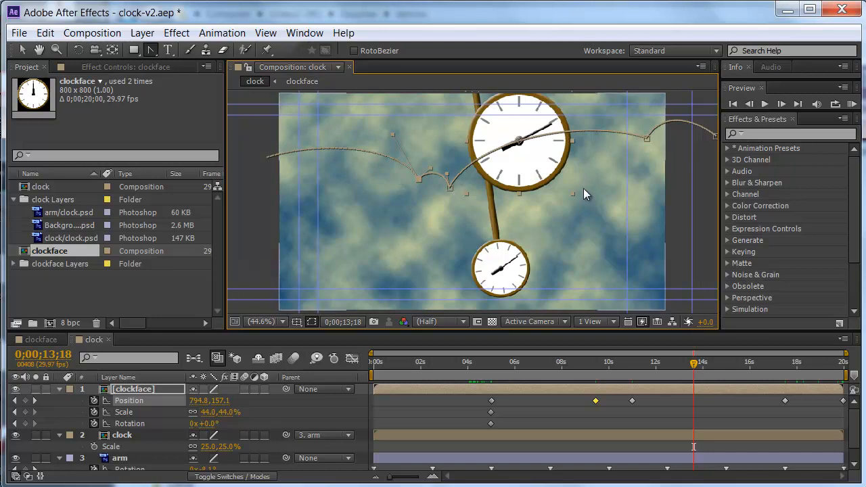
{"action": "left_click_drag", "start_coordinate": [694, 366], "coordinate": [346, 473]}
{"action": "key", "text": "space"}
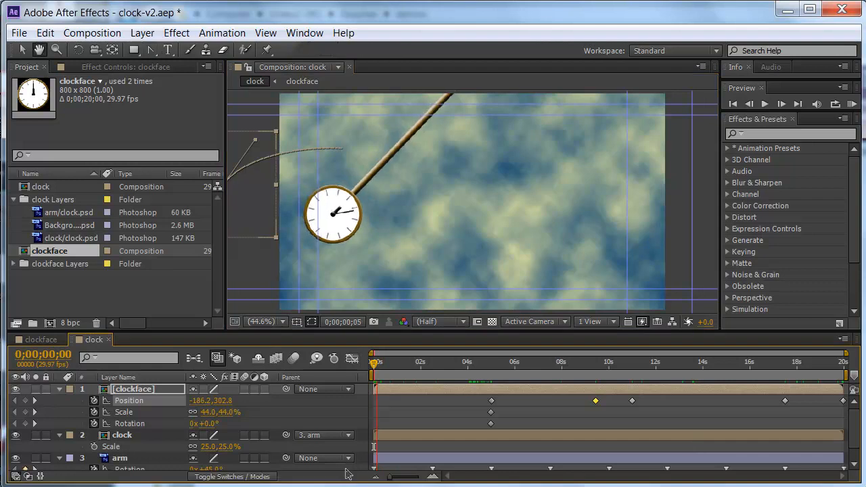